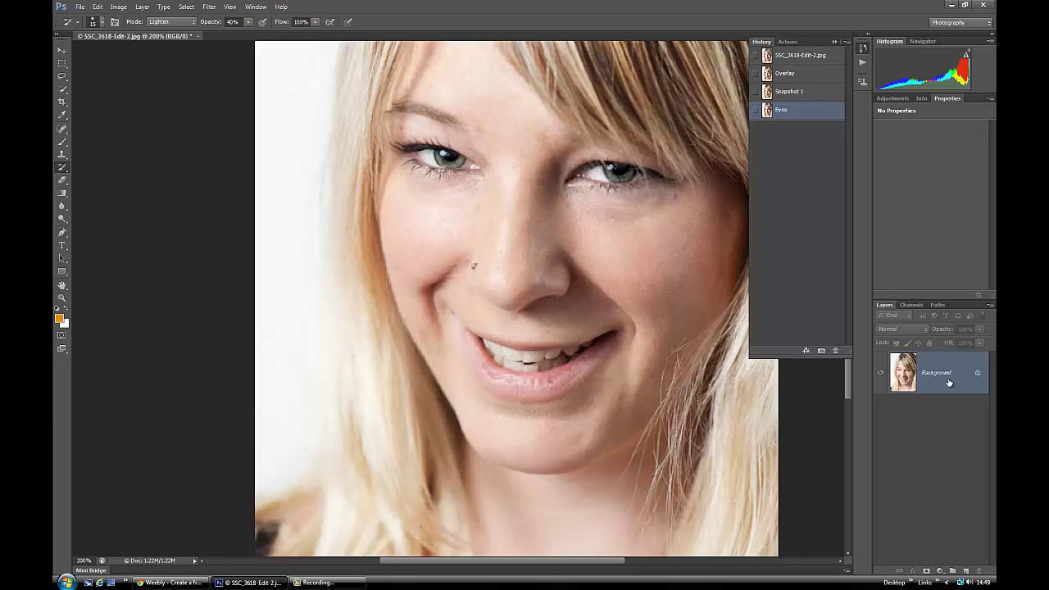
Step: Duplicate the Background layer and apply a Gaussian Blur with a 3.5 pixel radius to the copy
key("ctrl+j")
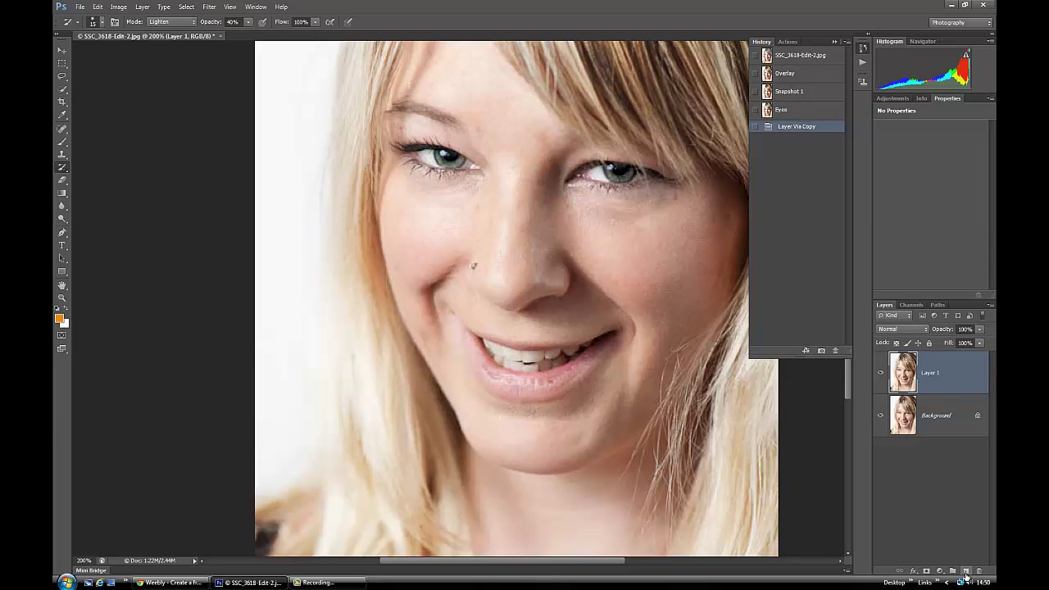
left_click(209, 6)
mouse_move(213, 106)
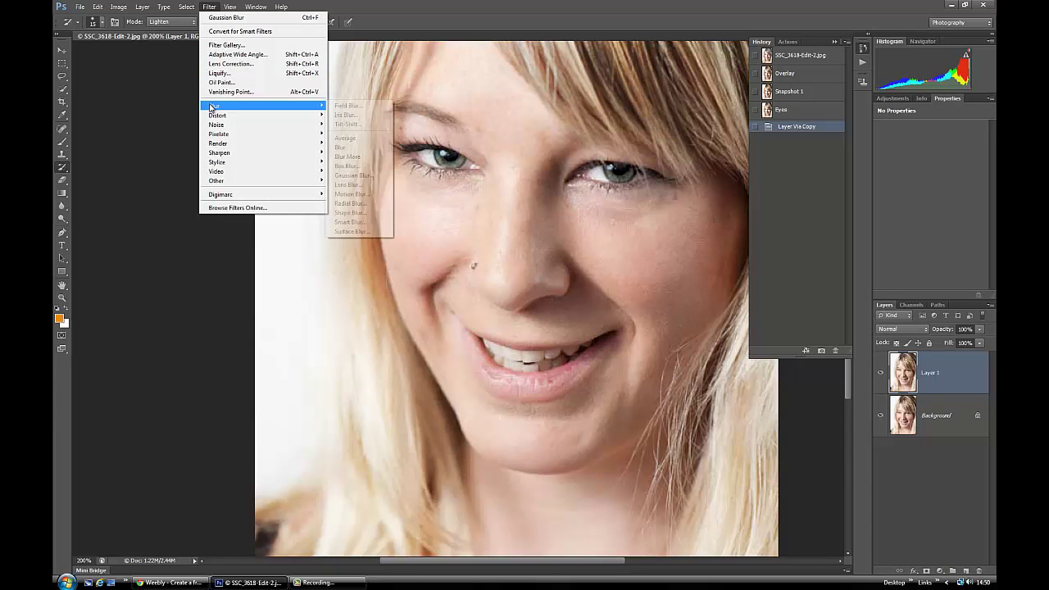
left_click(358, 176)
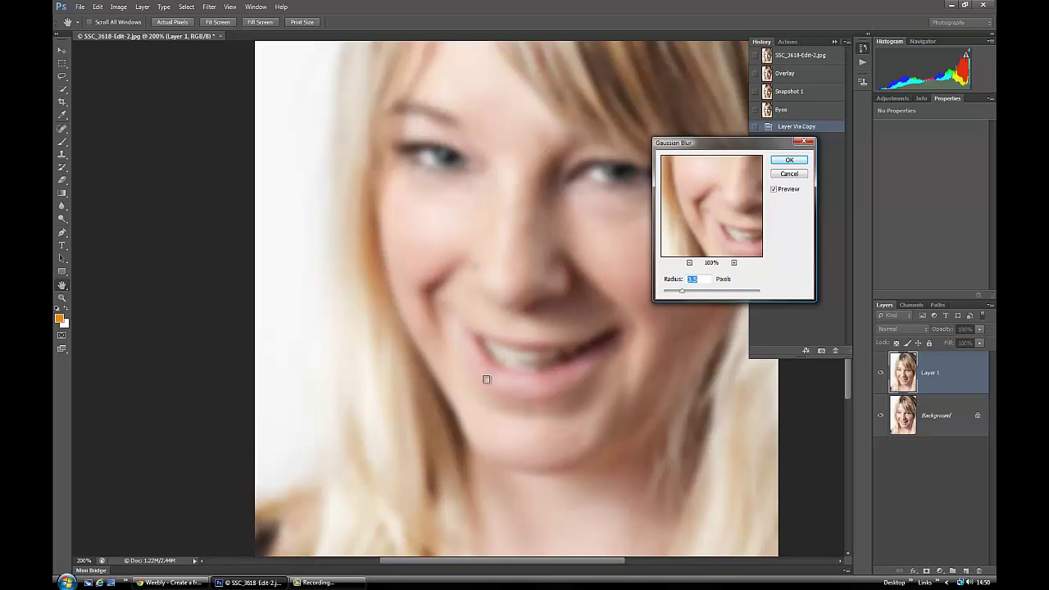
left_click(786, 160)
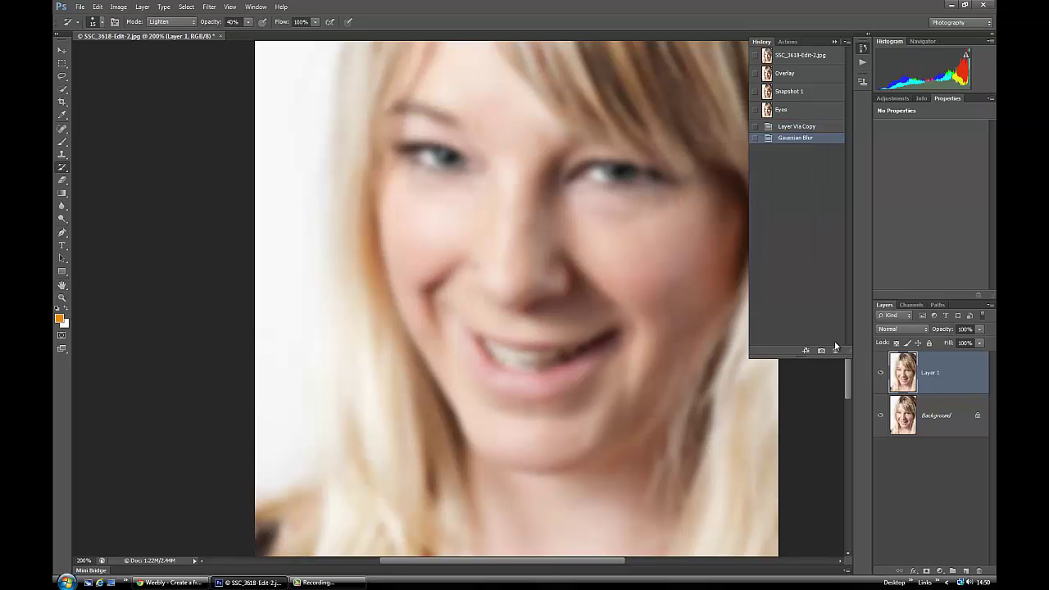
Step: Merge the blurred layer down and save the result as a history snapshot named Blurred
key("ctrl+e")
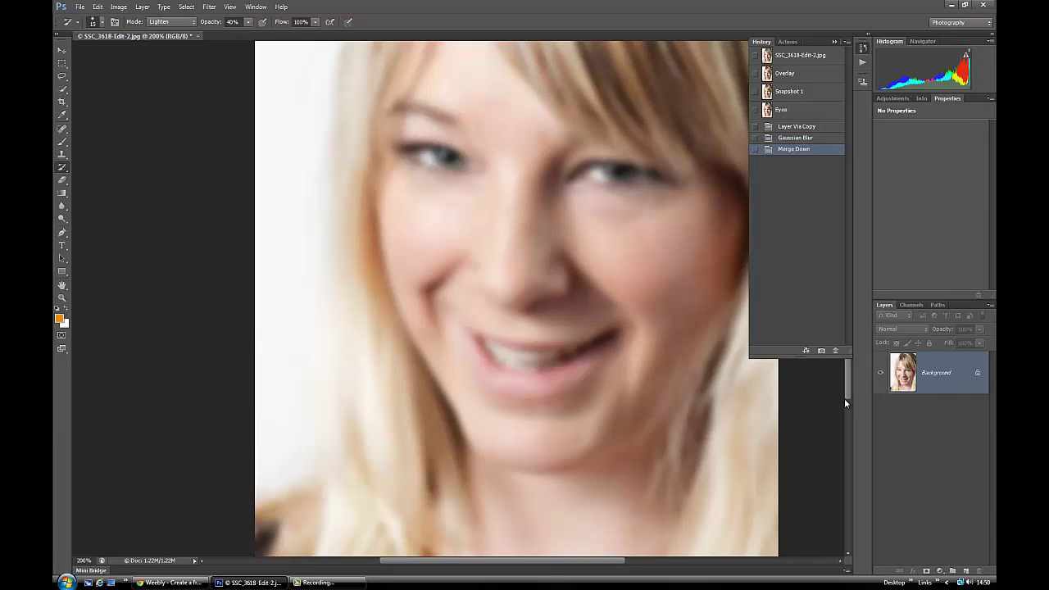
left_click(821, 350)
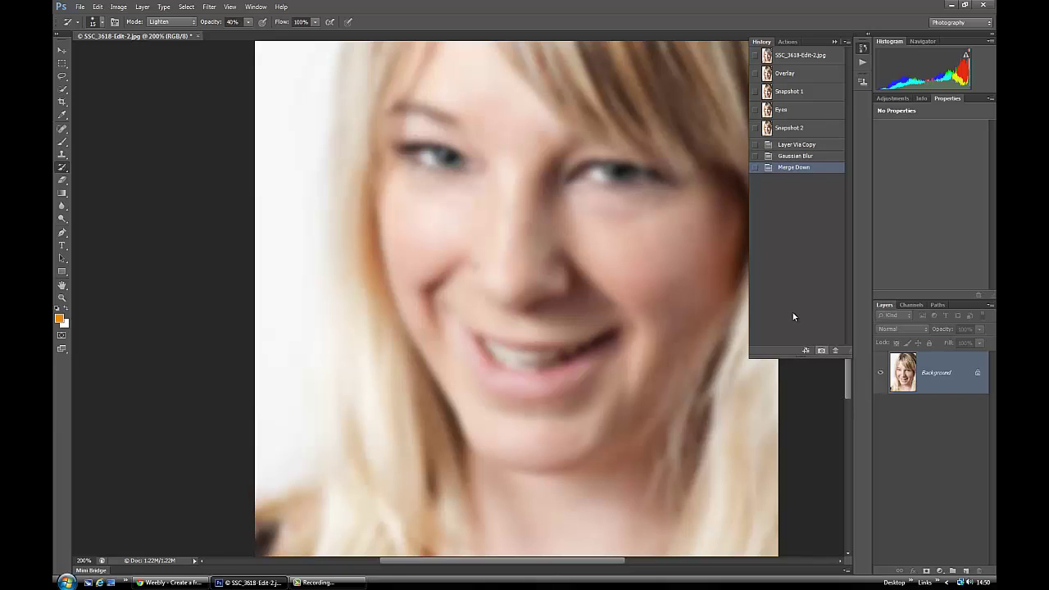
double_click(793, 129)
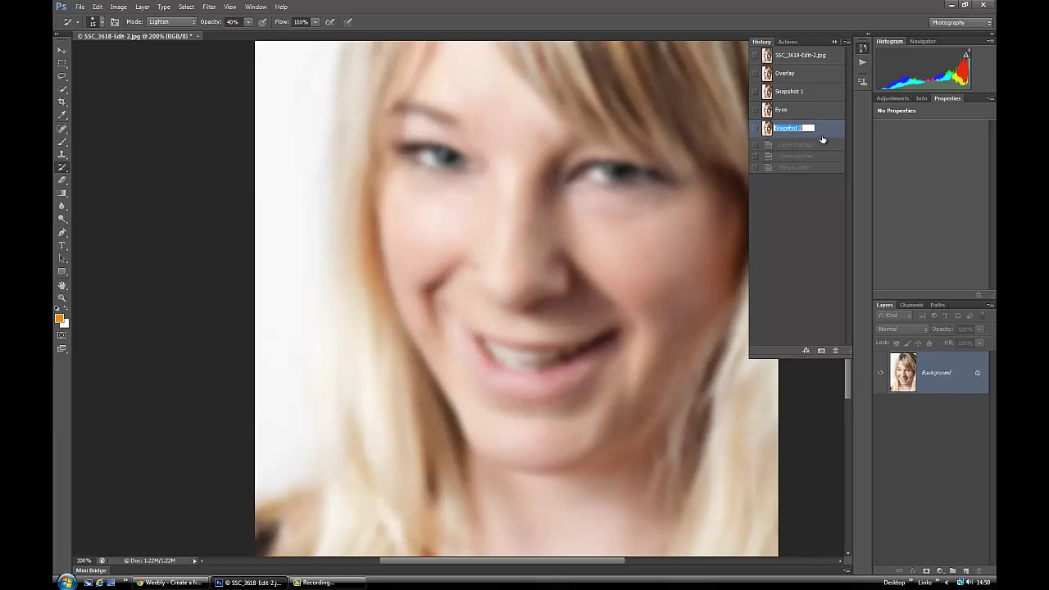
type("Blurred")
key("Return")
Step: Set the Blurred snapshot as the History Brush source, return the image to the Eyes snapshot and choose the History Brush tool
left_click(754, 128)
left_click(790, 114)
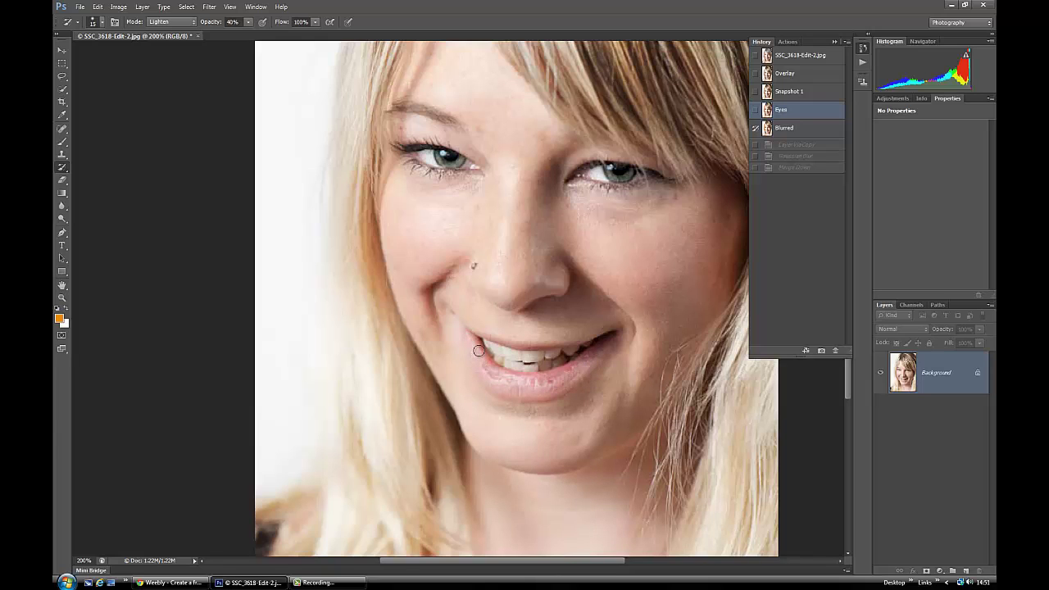
left_click(63, 170)
left_click(97, 167)
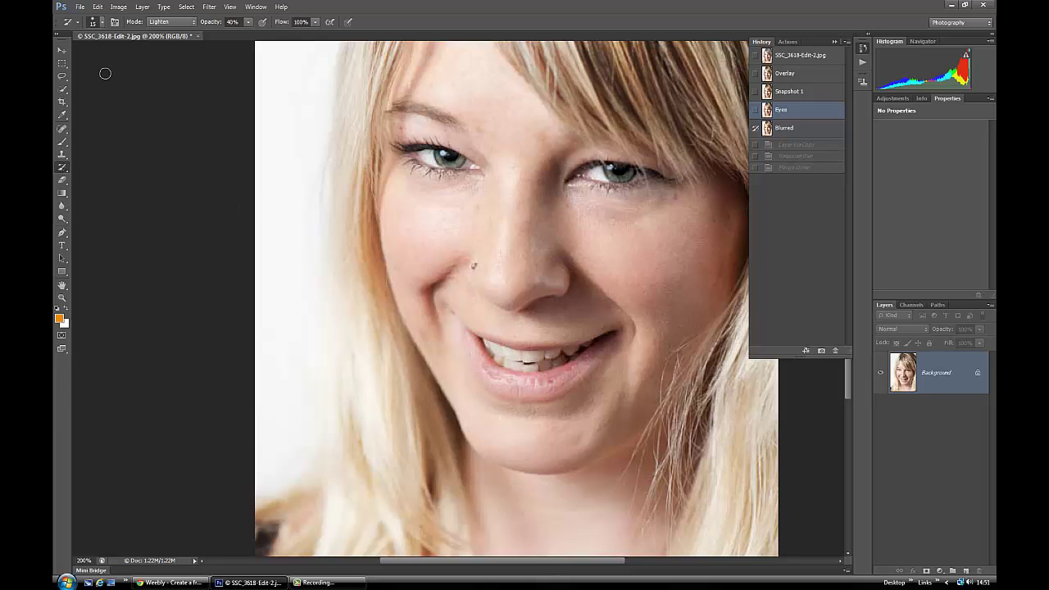
Step: Configure the History Brush with a soft 15 px tip at 0% hardness, 30% opacity and Lighten mode
left_click(104, 22)
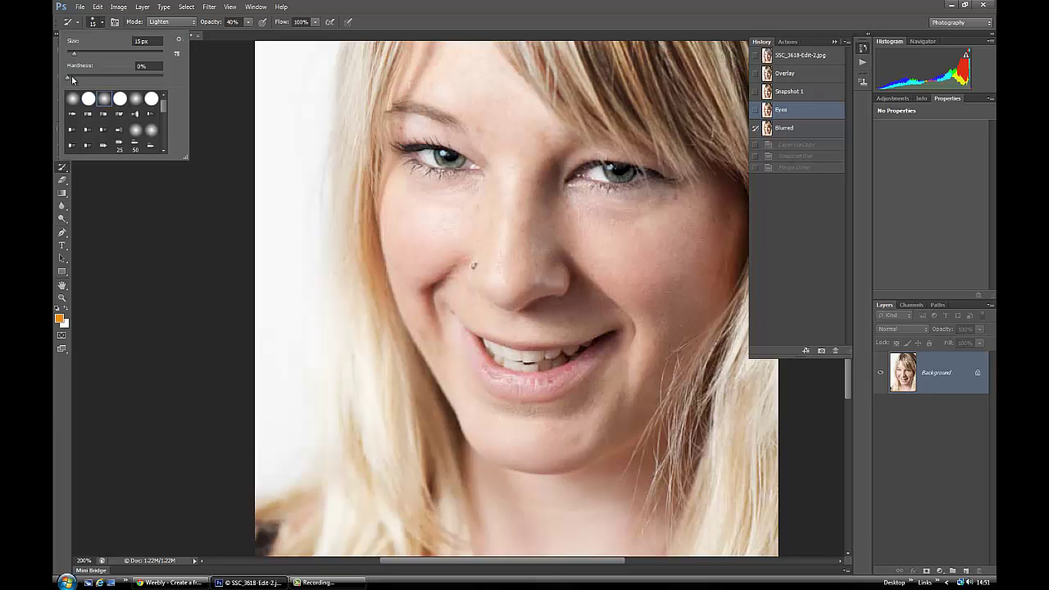
left_click(220, 87)
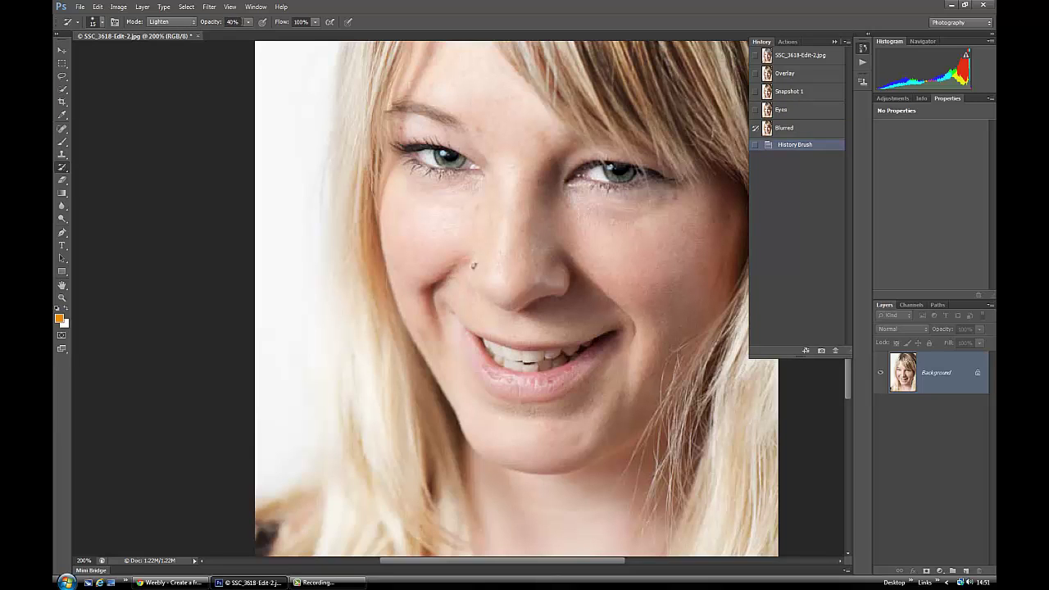
left_click(247, 23)
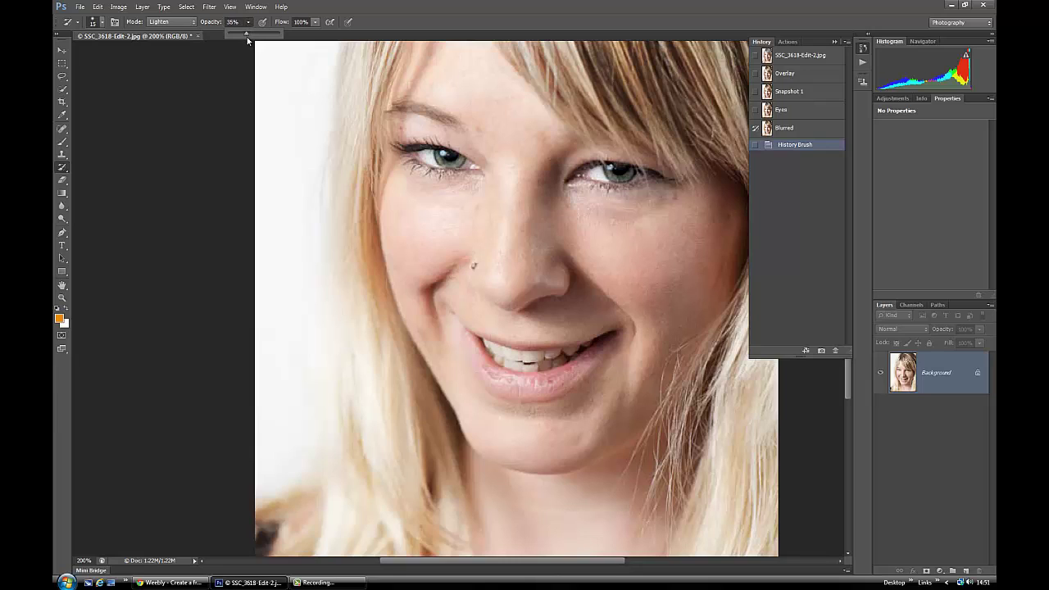
left_click(232, 47)
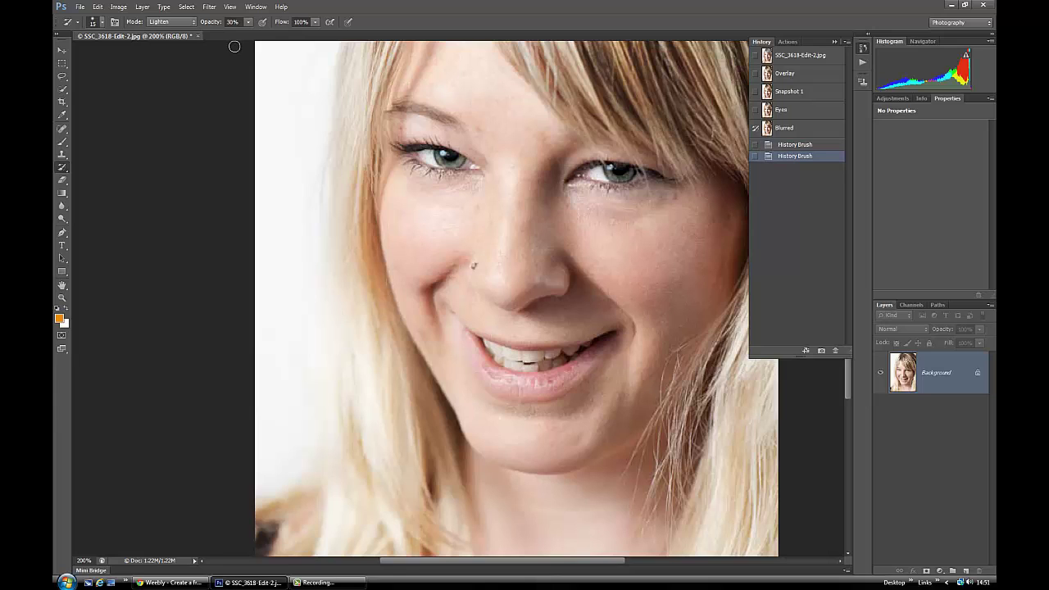
left_click(195, 22)
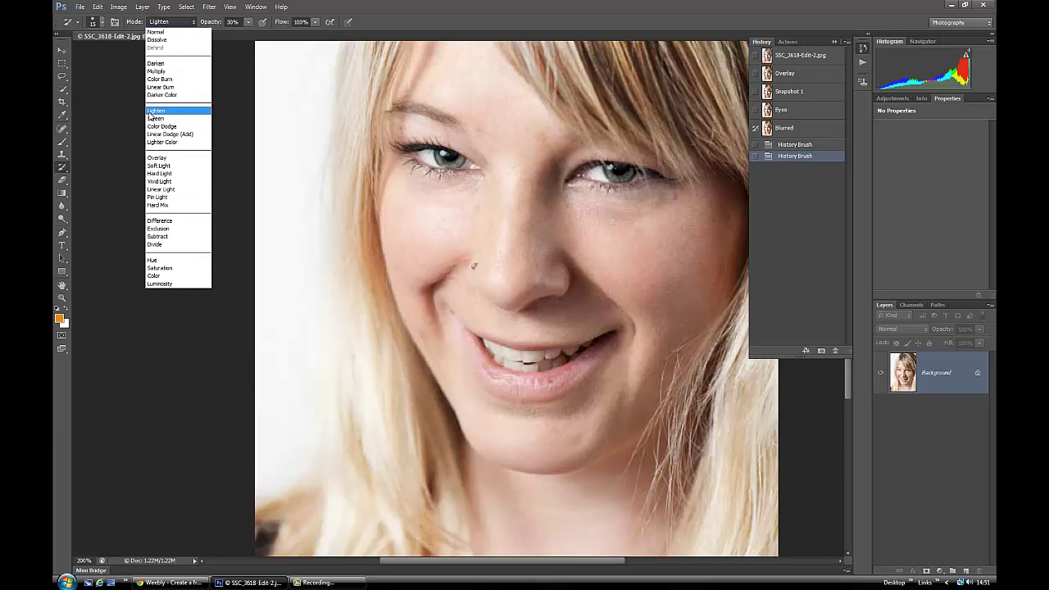
left_click(149, 114)
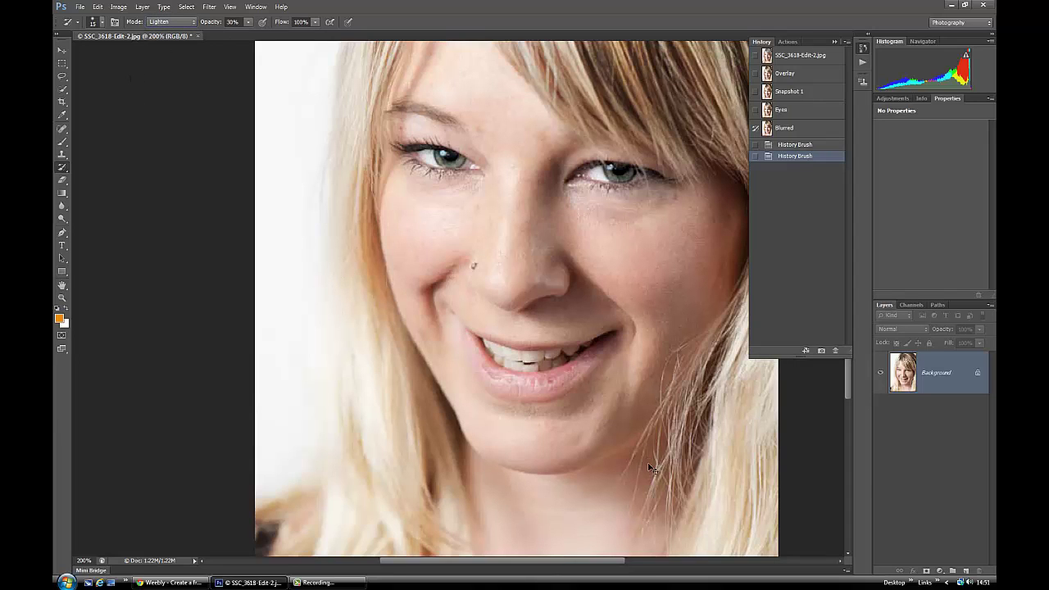
Step: Paint along the lower lip with the History Brush to soften its cracks and dry patches
key("ctrl+plus")
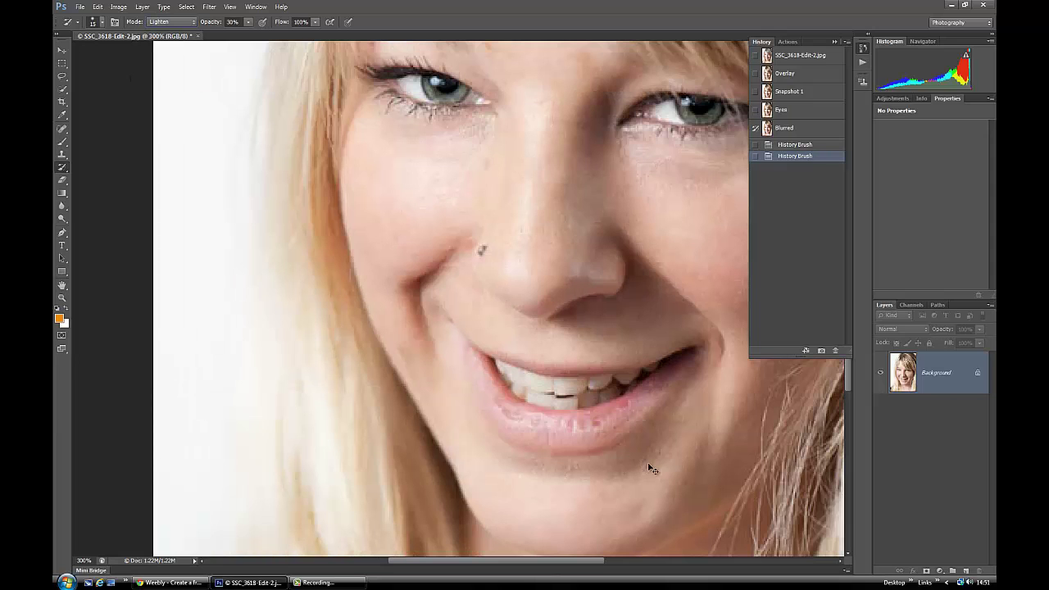
key("ctrl+plus")
mouse_move(644, 462)
left_mouse_down()
mouse_move(555, 426)
mouse_move(452, 344)
left_mouse_up()
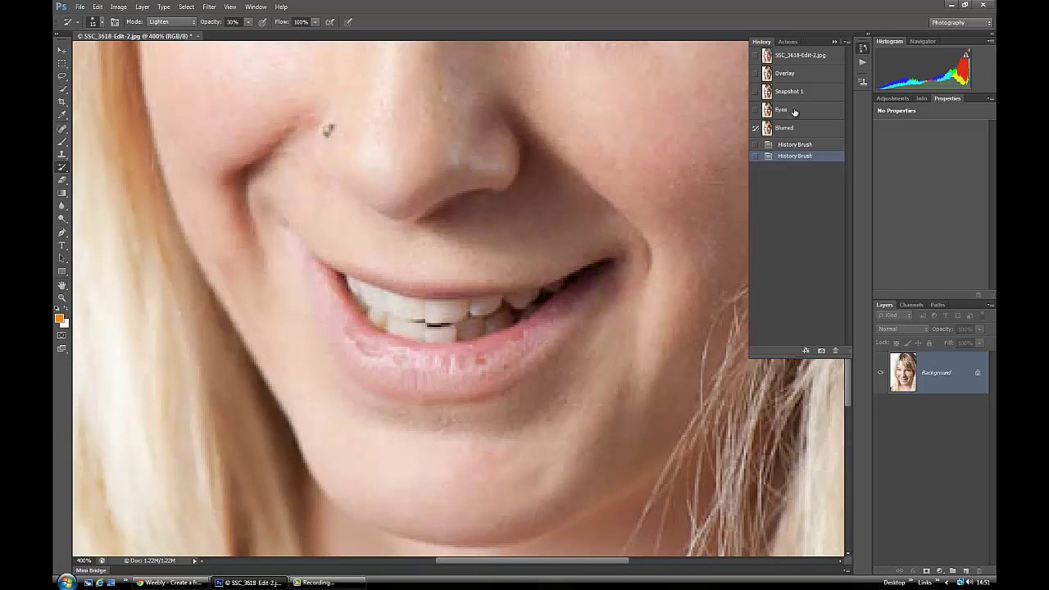
left_click(488, 355)
left_click(485, 359)
left_click(477, 358)
left_click(470, 358)
left_click(472, 358)
left_click(442, 362)
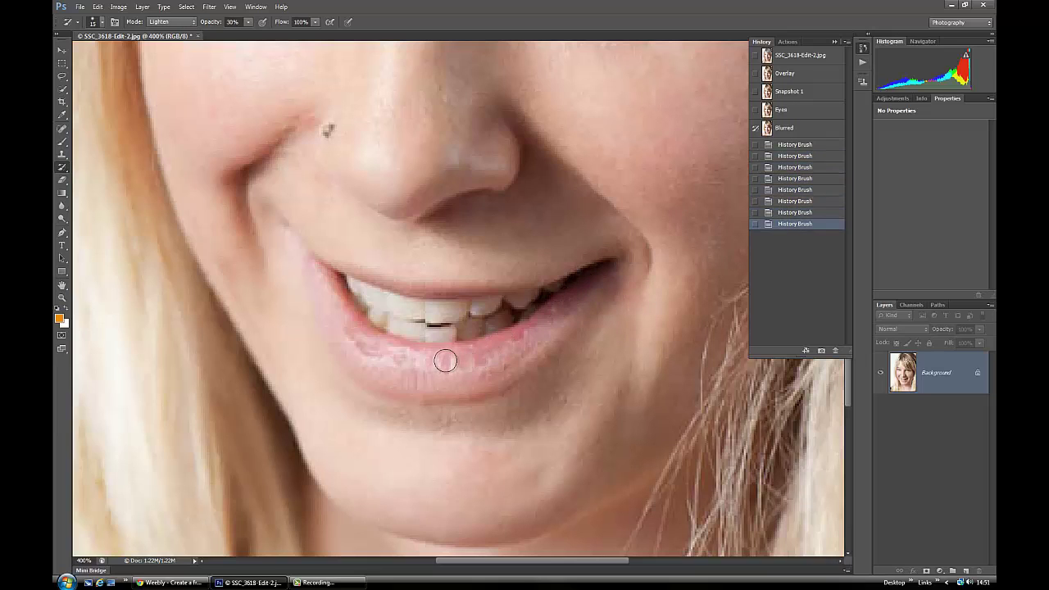
left_click(444, 361)
left_click(442, 362)
left_click(443, 363)
left_click(482, 355)
left_click(518, 344)
left_click(541, 333)
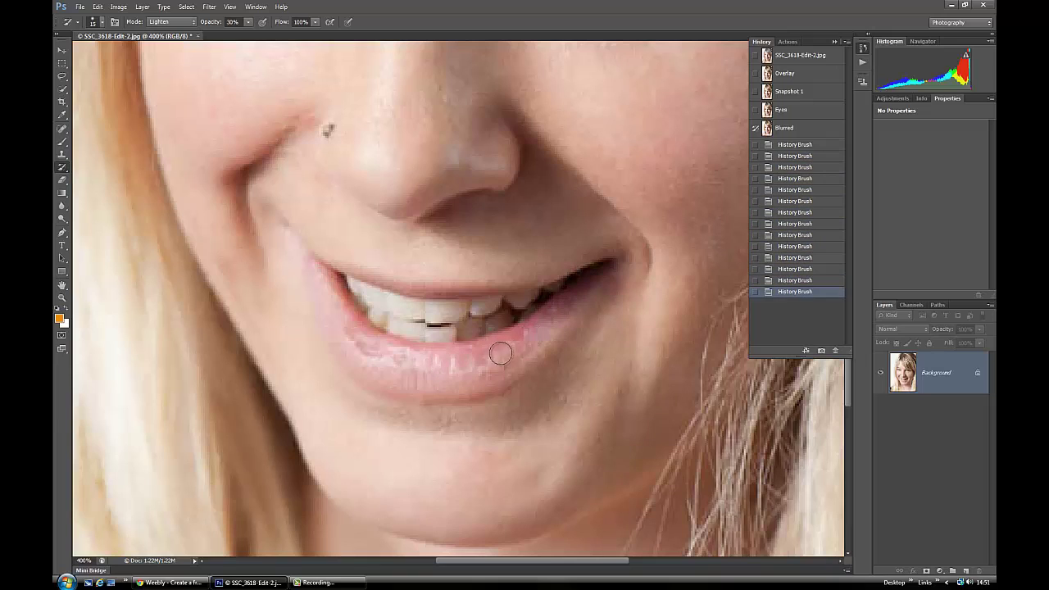
left_click(496, 351)
left_click(438, 358)
left_click(366, 351)
left_click(354, 336)
left_click(353, 336)
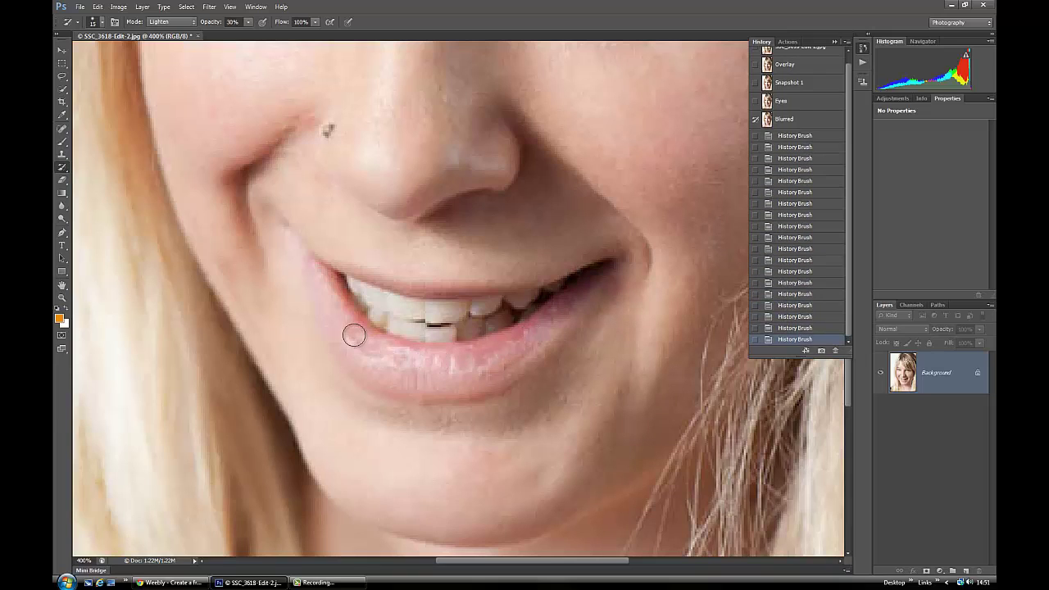
left_click(379, 359)
Step: Set the History Brush opacity to 60%
left_click(247, 24)
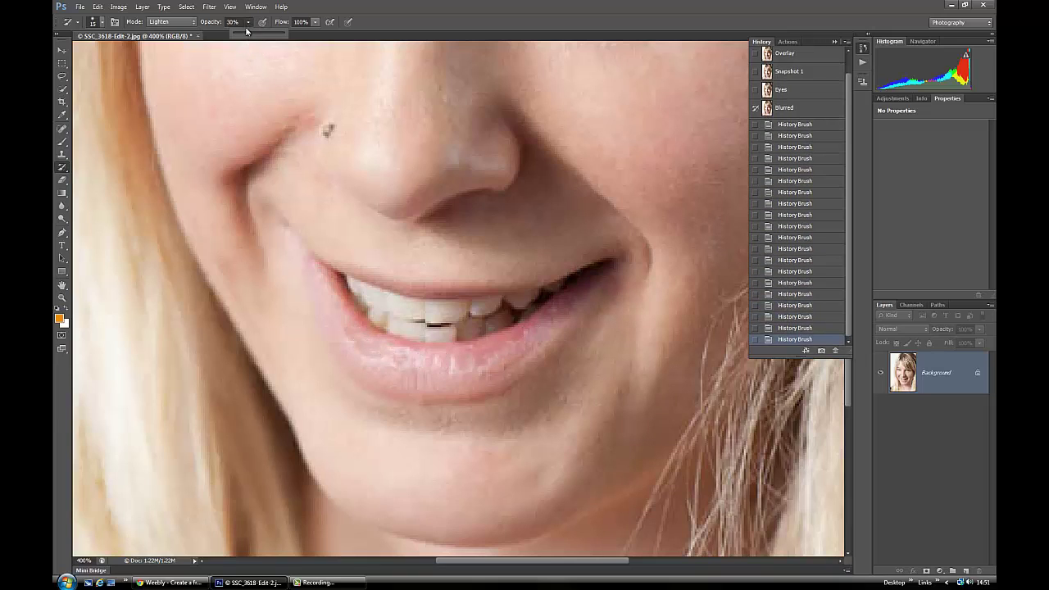
left_click_drag(262, 36, 259, 36)
key("6")
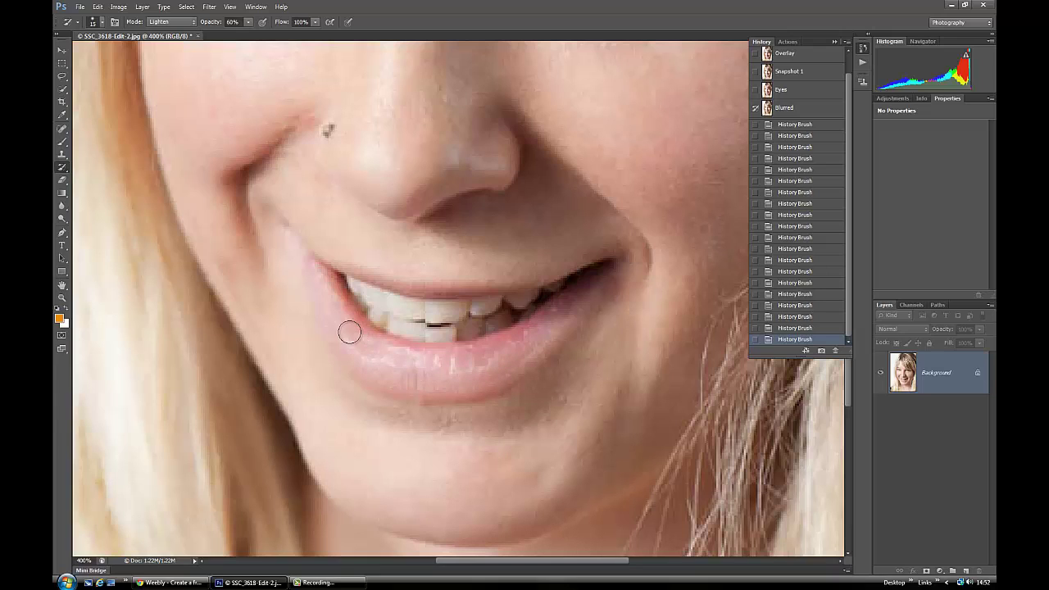
Step: Save the retouched image as a new history snapshot named Lips
left_click(821, 350)
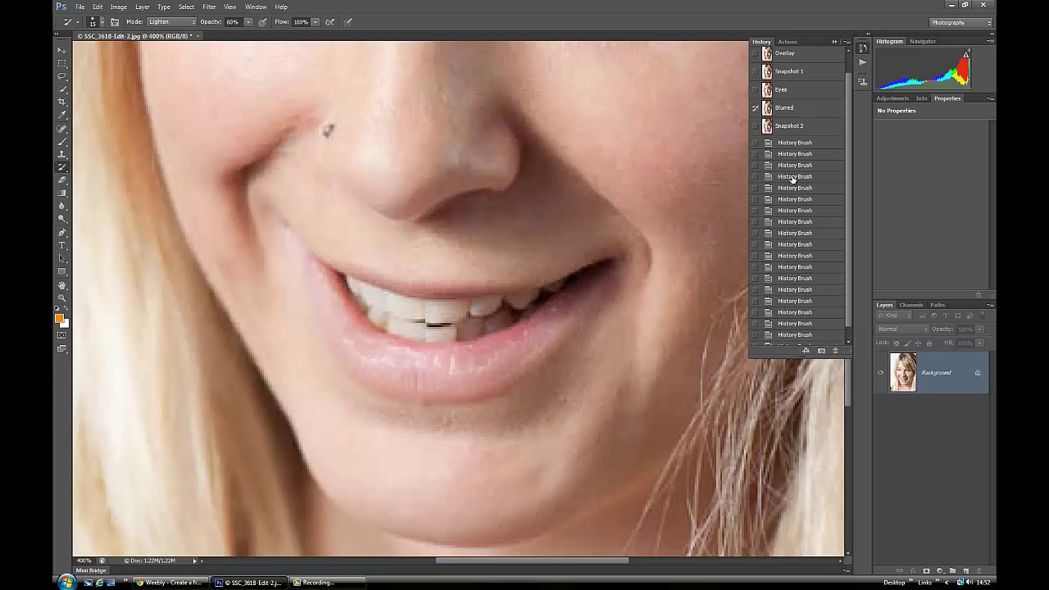
double_click(788, 126)
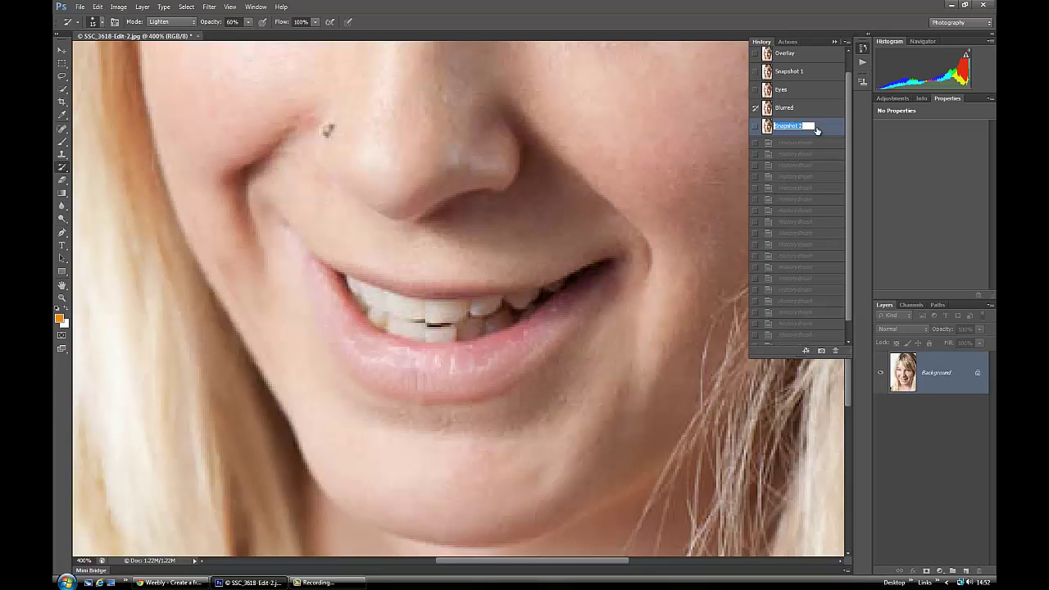
type("L")
key("Return")
Step: Compare the Eyes and Lips snapshots at 100% and 200% zoom, then dismiss the Windows color scheme dialog
key("ctrl+minus")
key("ctrl+minus")
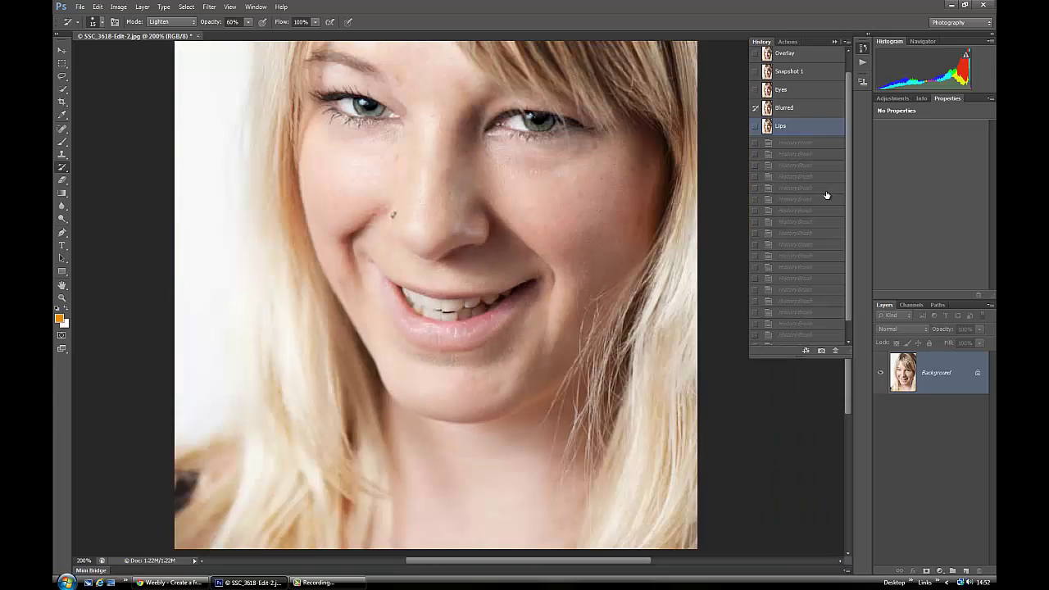
key("ctrl+minus")
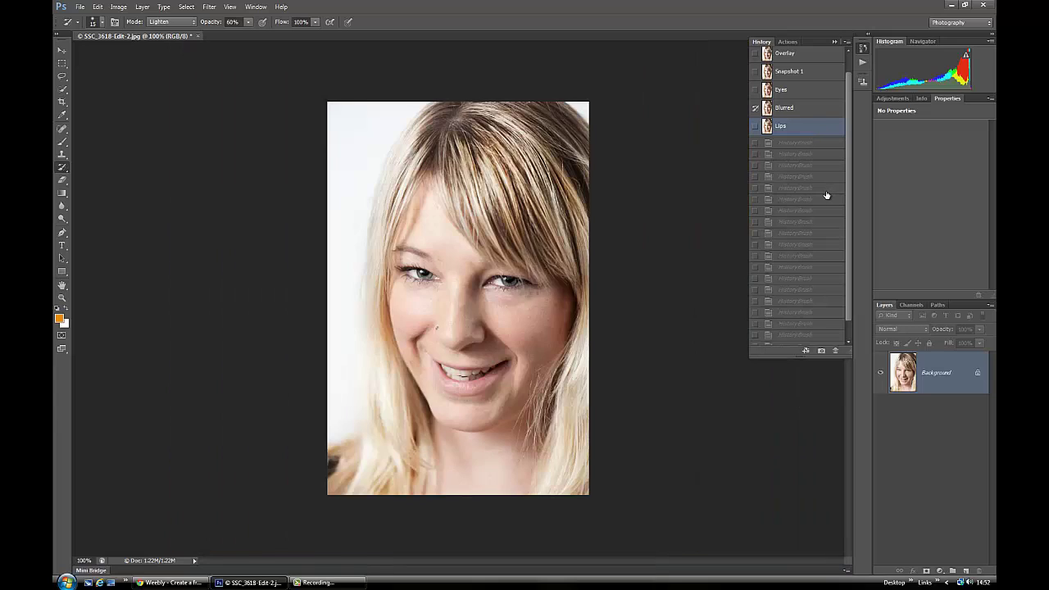
left_click(804, 89)
left_click(804, 127)
key("ctrl+plus")
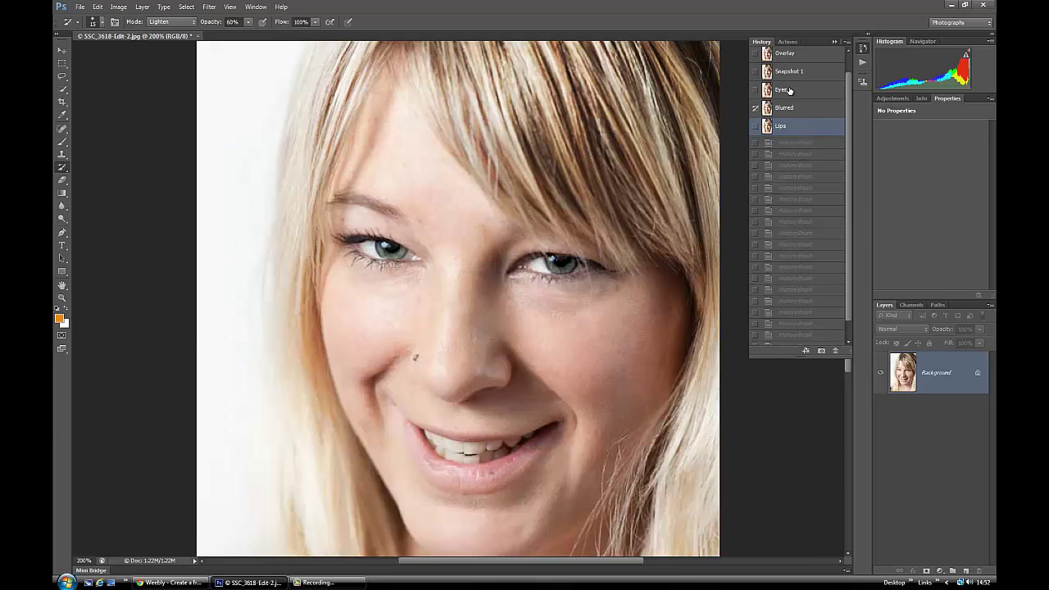
left_click(788, 90)
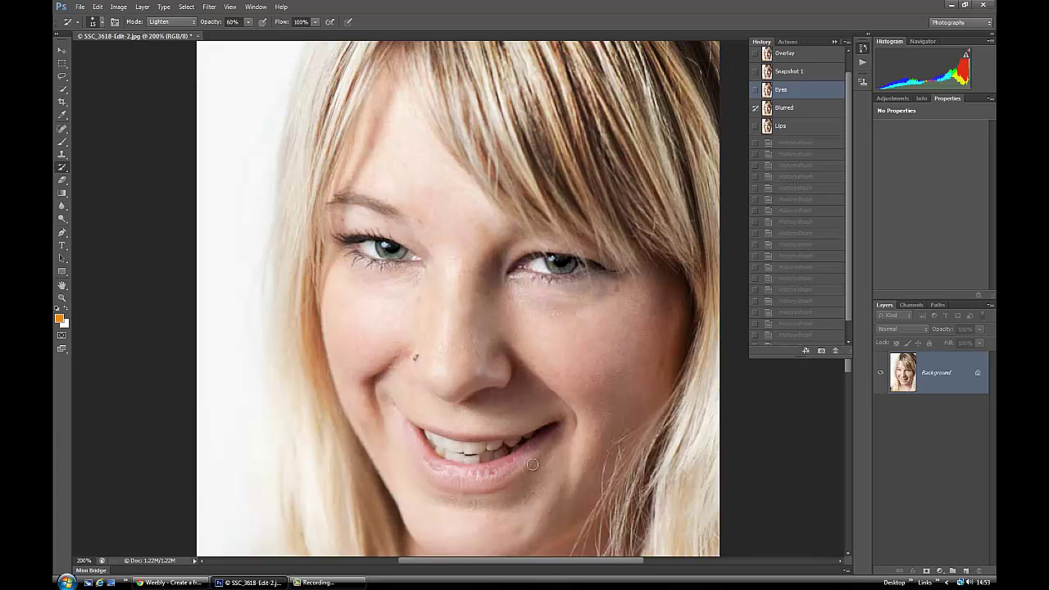
left_click(793, 124)
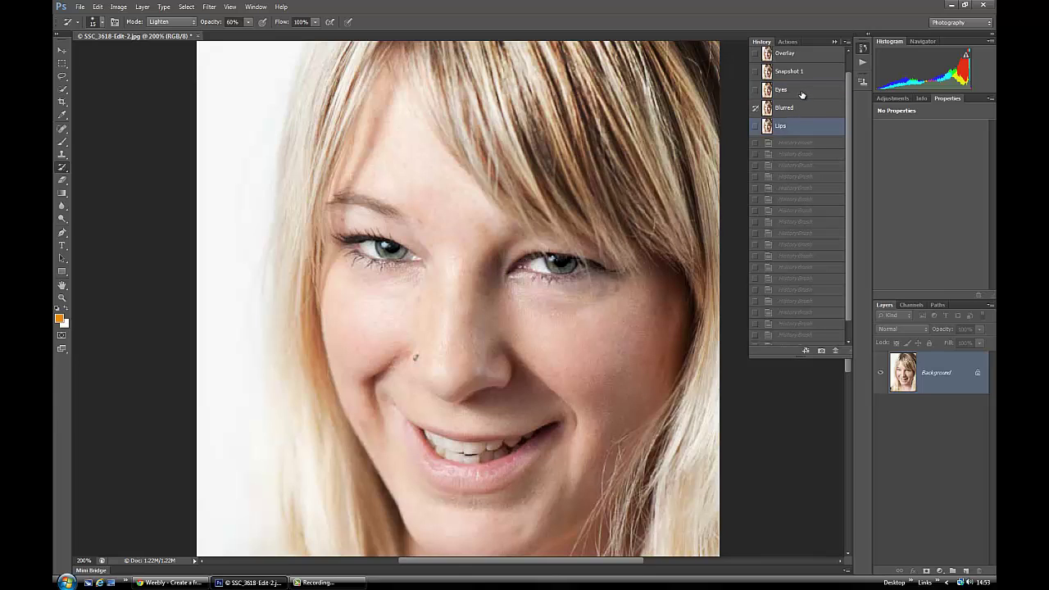
left_click(802, 92)
left_click(809, 128)
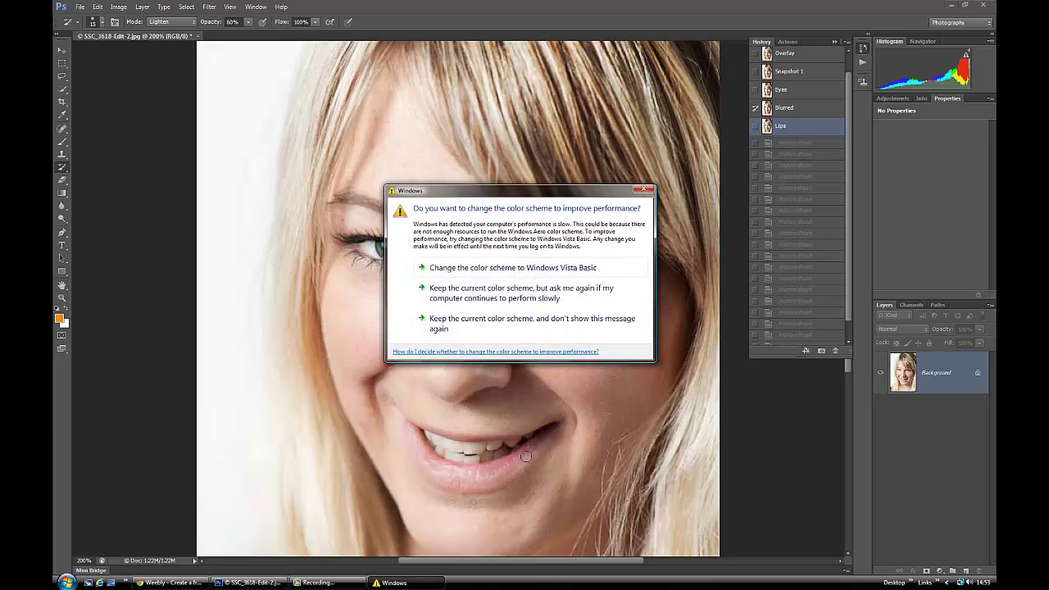
left_click(644, 190)
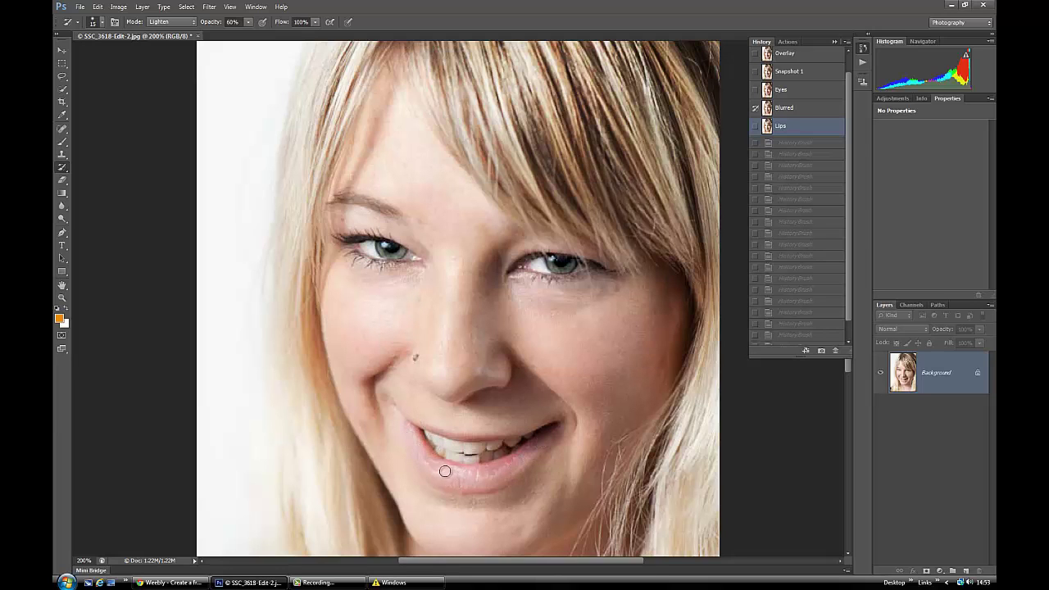